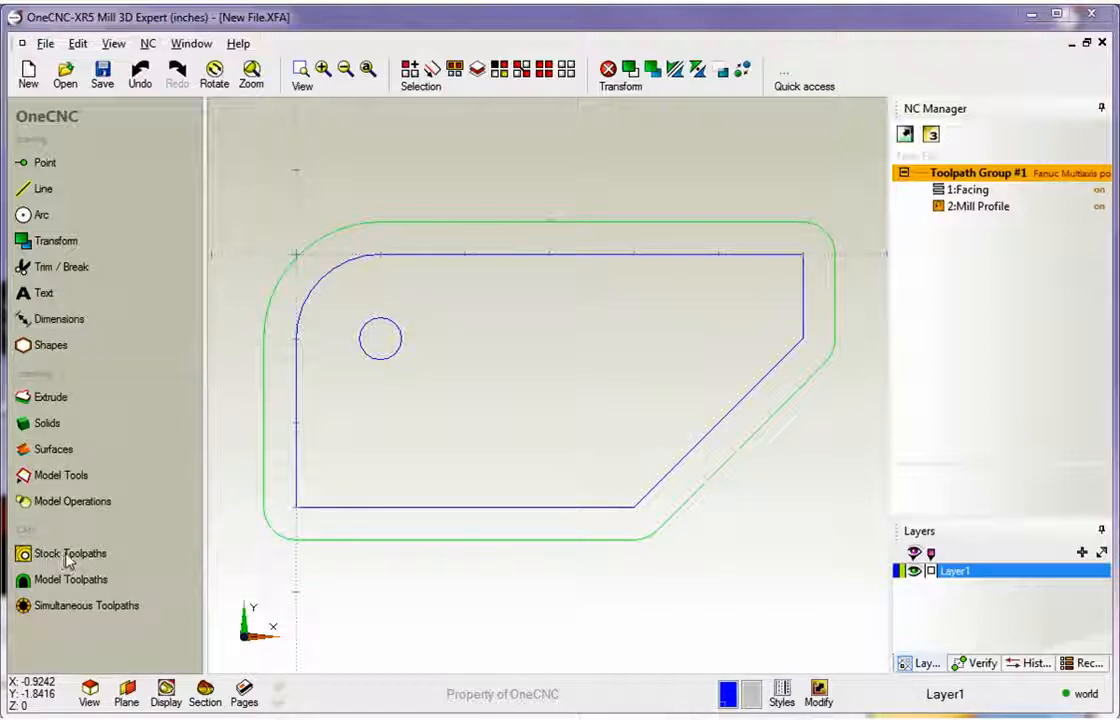
# Start a Drill single toolpath at the arc center of the small circle near the part's rounded corner.
pyautogui.click(69, 556)
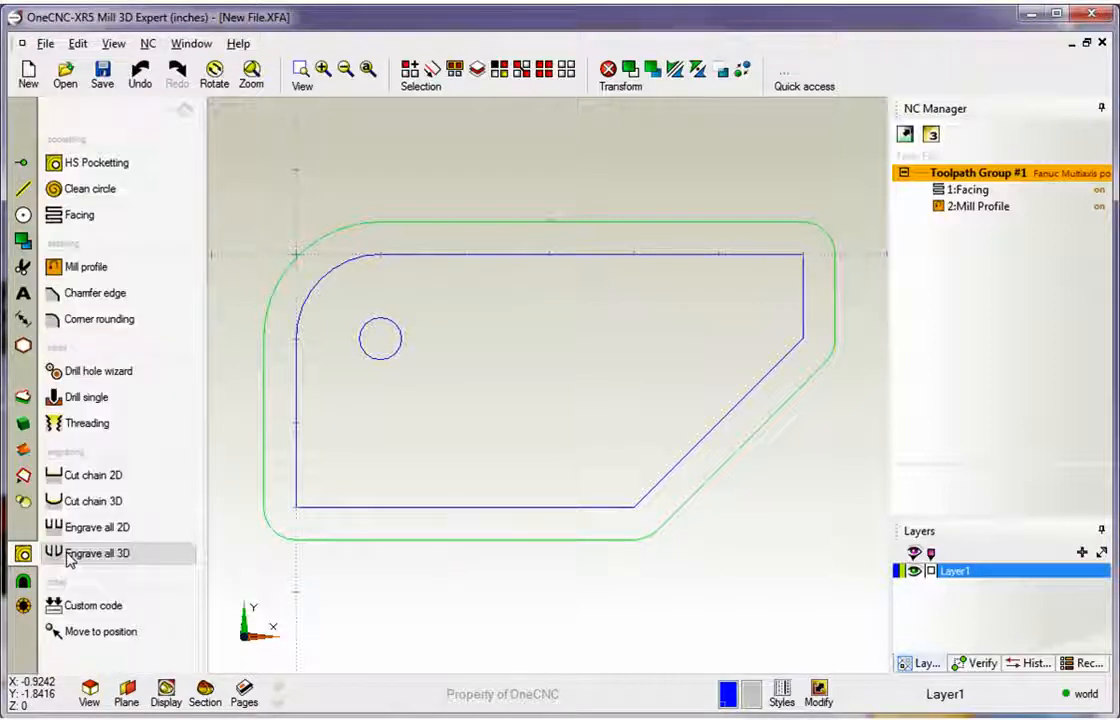
pyautogui.click(86, 400)
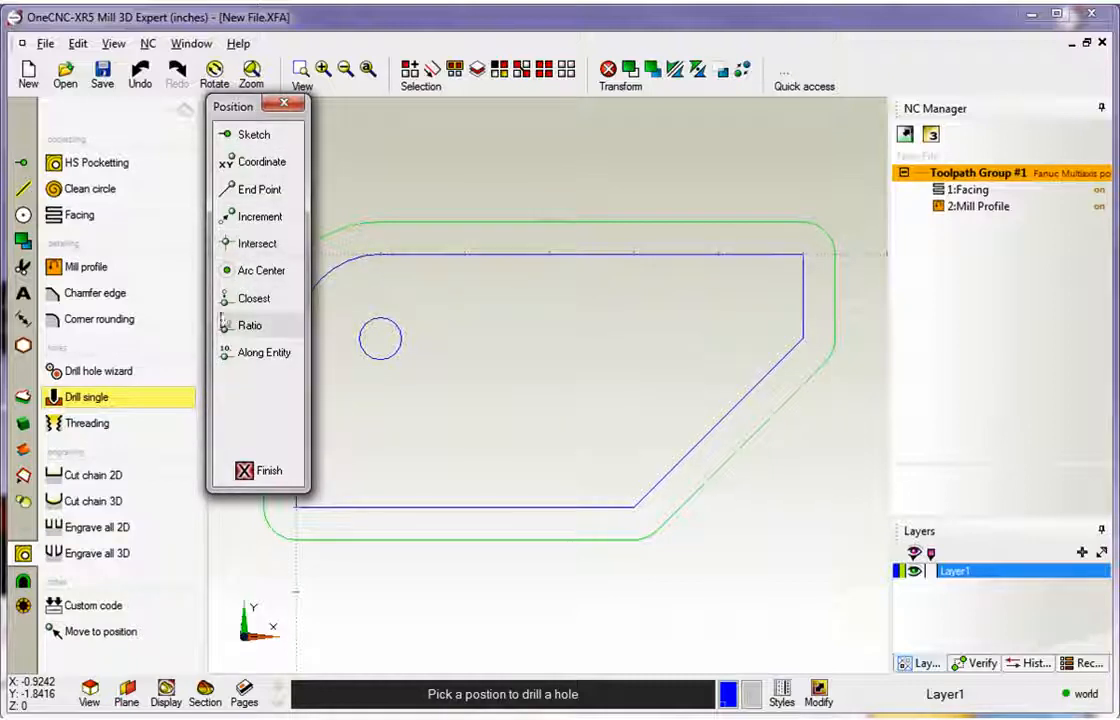
pyautogui.click(258, 281)
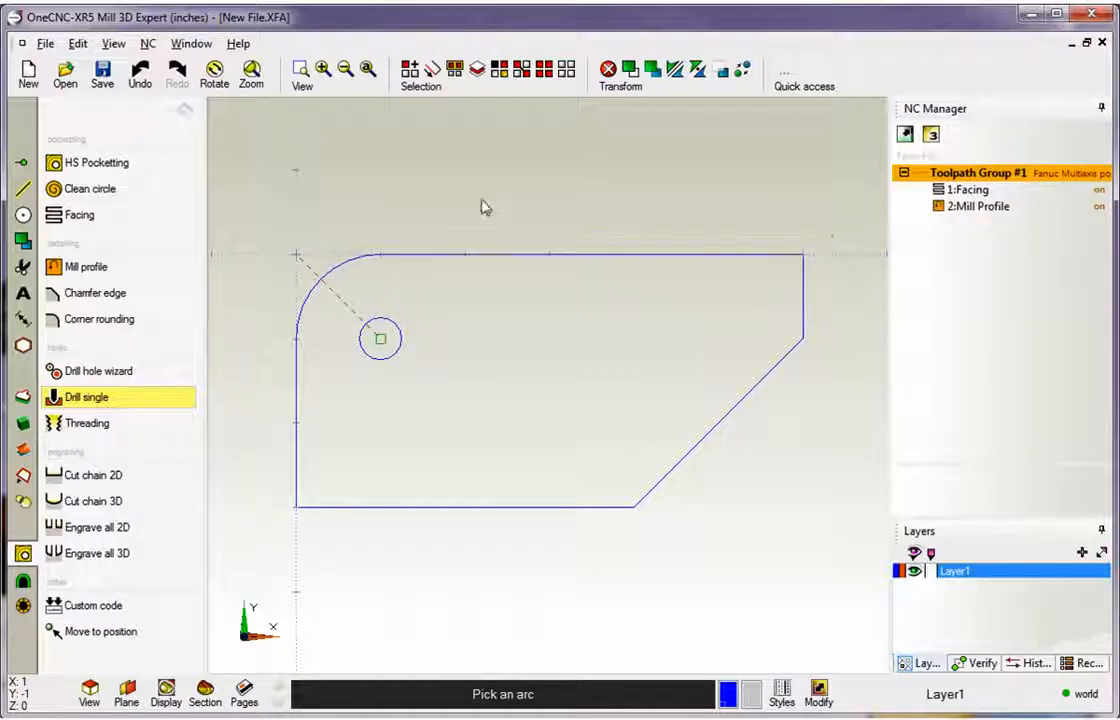
pyautogui.press('Escape')
pyautogui.click(256, 471)
pyautogui.moveTo(408, 35); pyautogui.dragTo(202, 22)
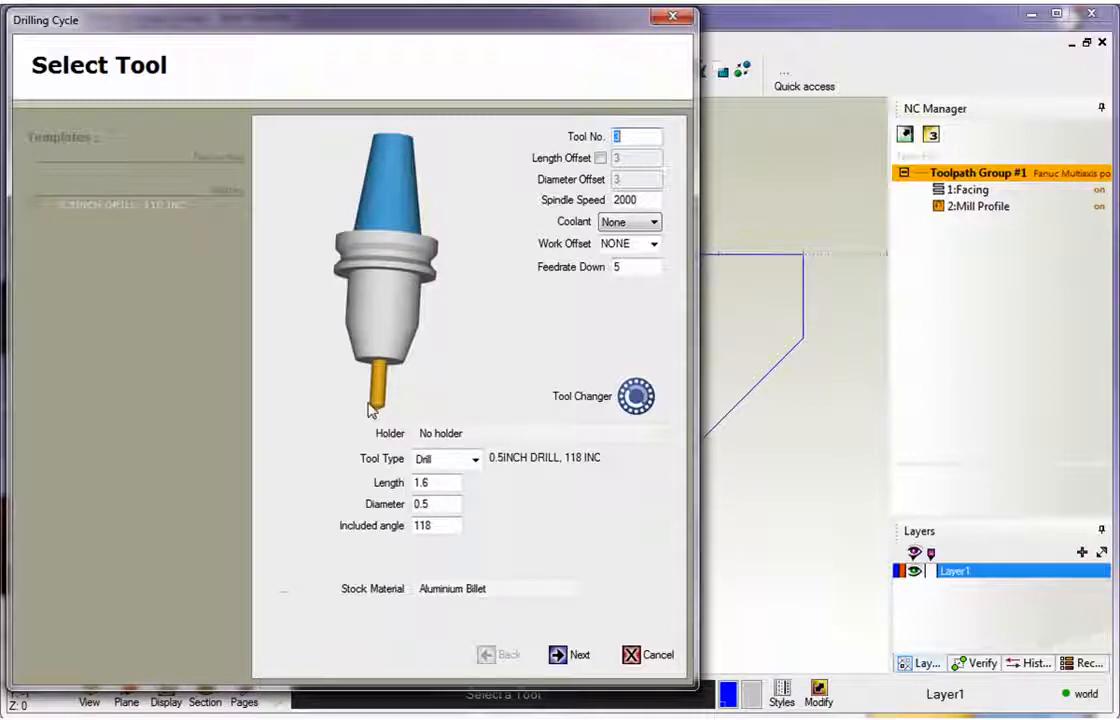
# Set the 0.5 inch drill's length to 1.5 and proceed to the clearance settings.
pyautogui.doubleClick(440, 484)
pyautogui.write('1')
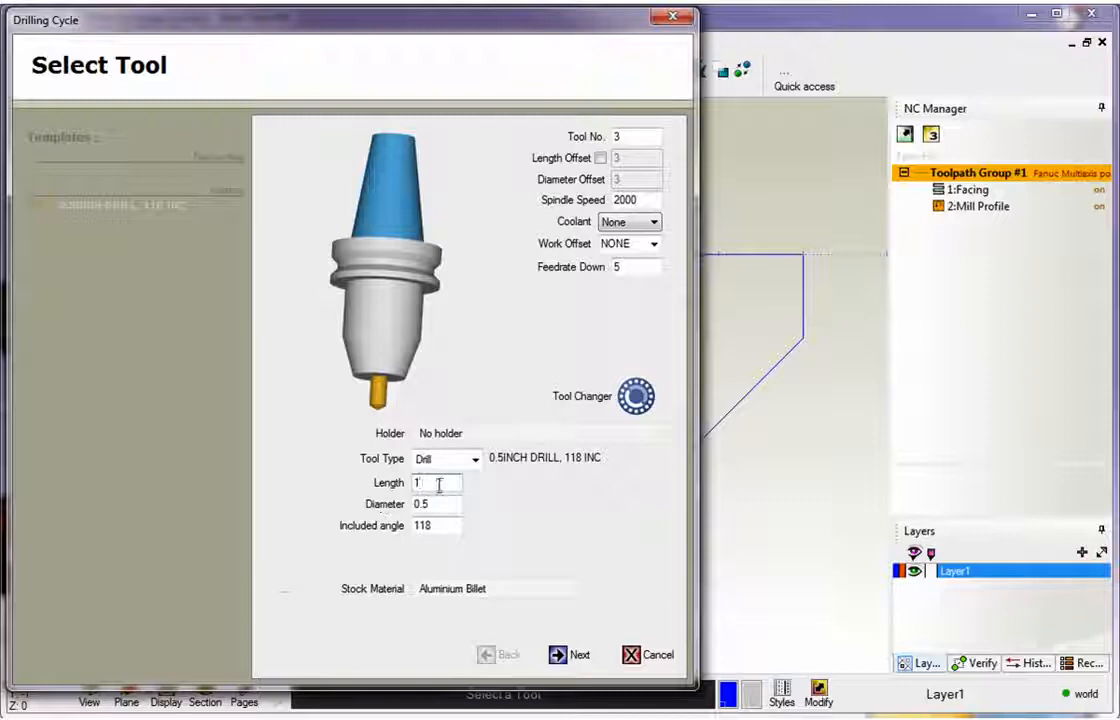
pyautogui.write('.5')
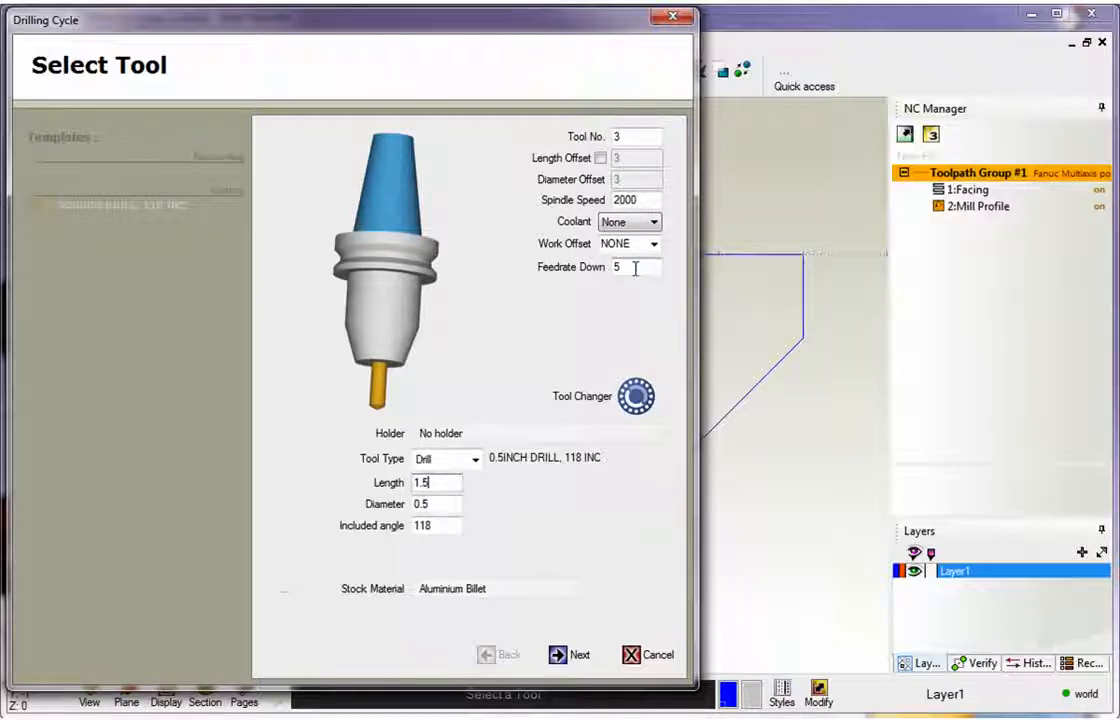
pyautogui.click(557, 659)
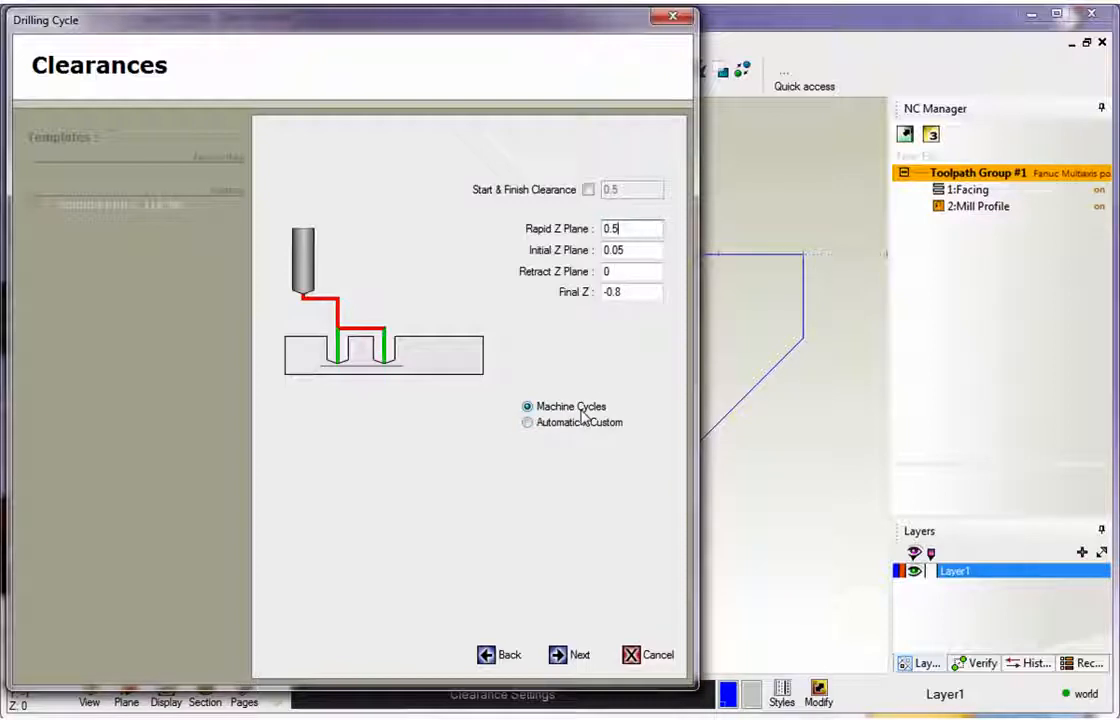
# Choose Machine Cycles for the drilling operation and proceed to the cycle list.
pyautogui.click(530, 426)
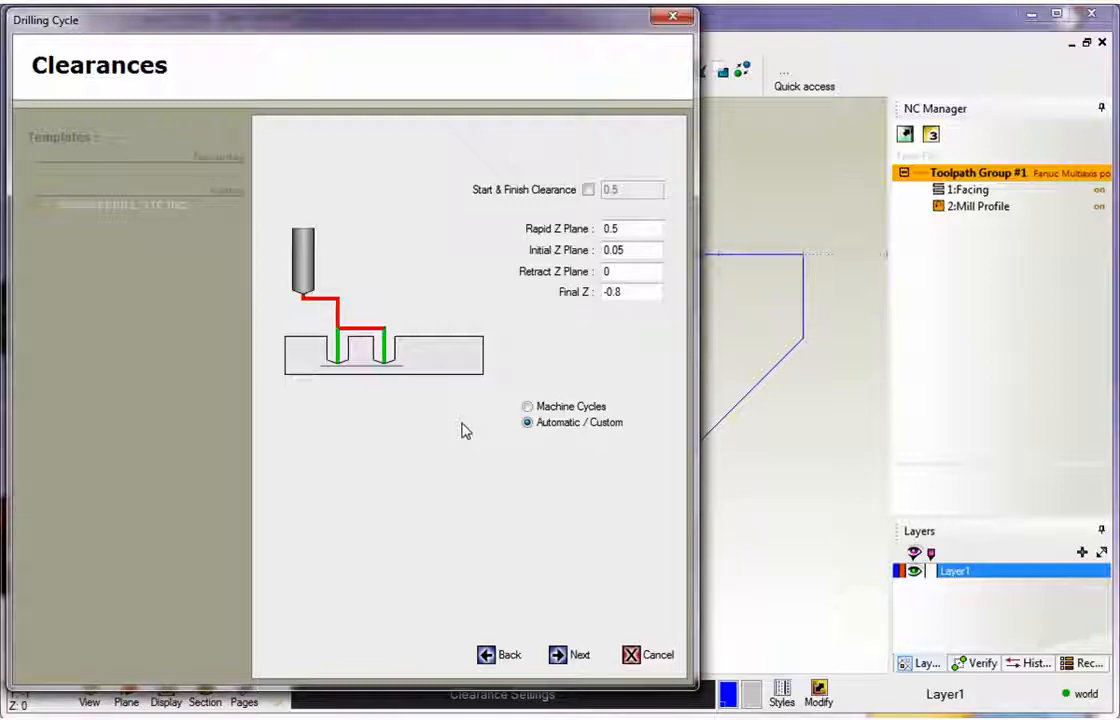
pyautogui.click(529, 409)
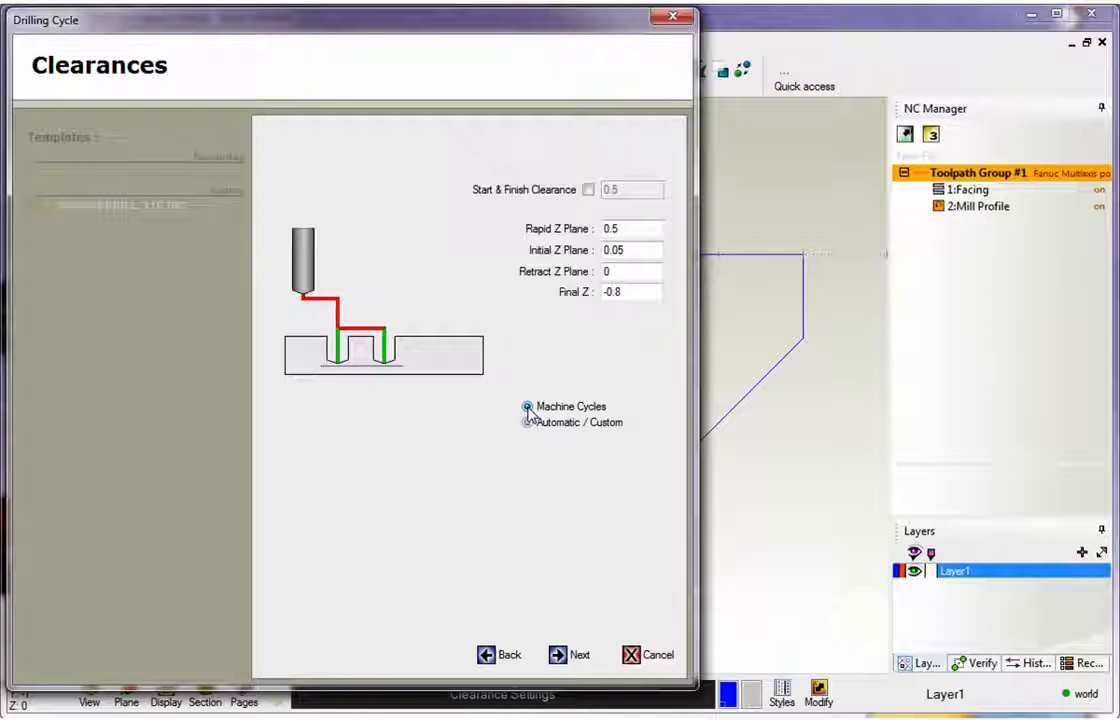
pyautogui.click(557, 656)
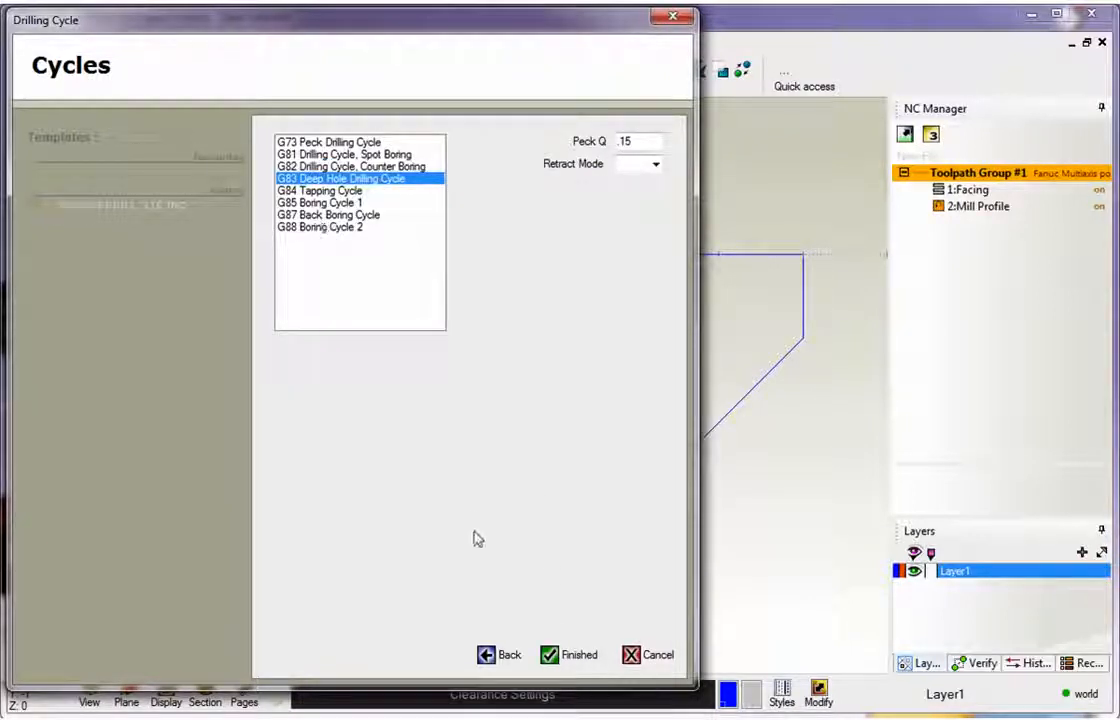
# Review the Automatic / Custom drilling options and return to the Machine Cycles list.
pyautogui.click(486, 657)
pyautogui.click(528, 424)
pyautogui.click(560, 657)
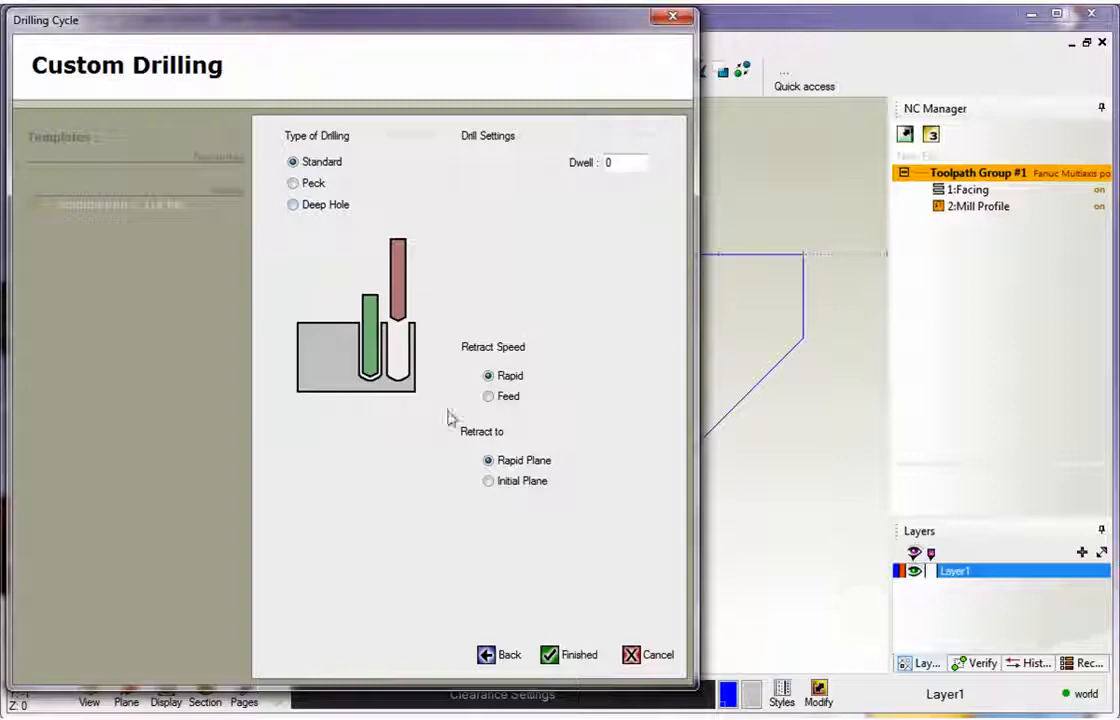
pyautogui.click(498, 654)
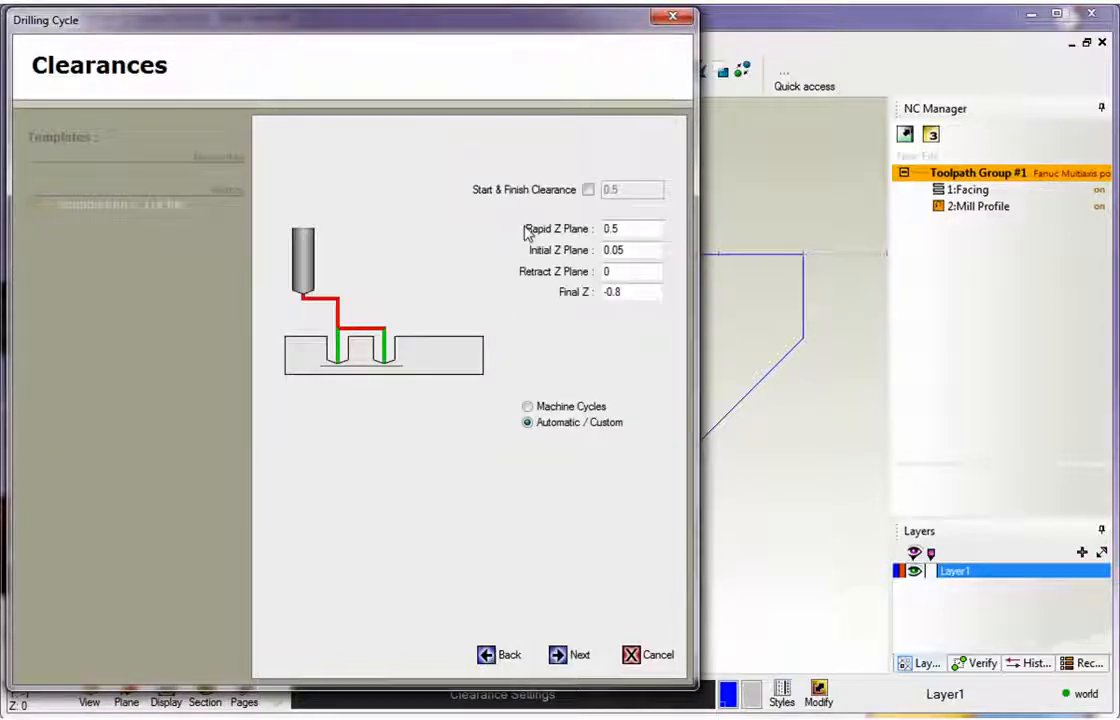
pyautogui.click(528, 407)
pyautogui.click(560, 655)
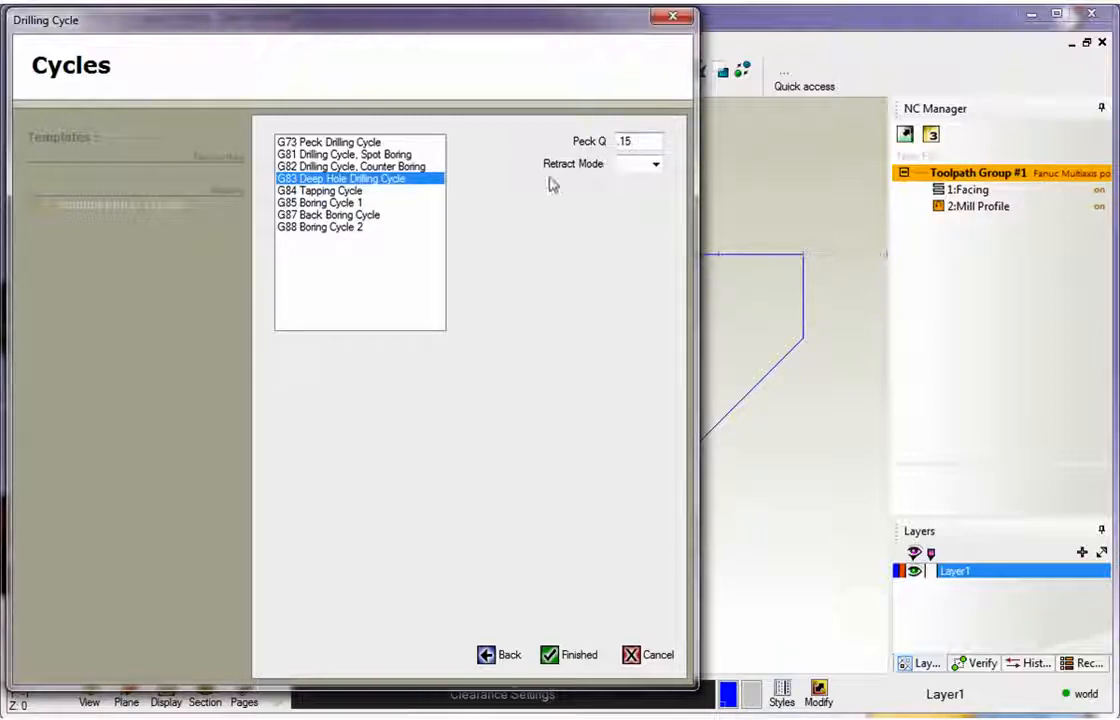
# Set the G83 Deep Hole Drilling Cycle's retract mode to NONE and finish the drilling toolpath.
pyautogui.click(655, 165)
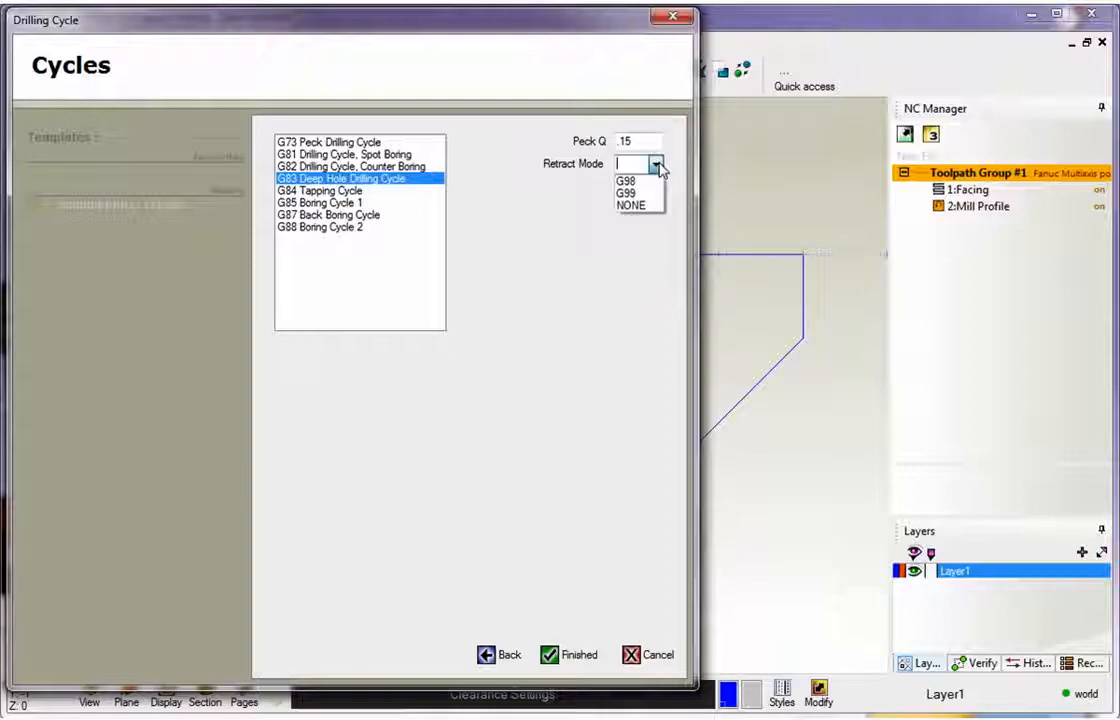
pyautogui.click(640, 206)
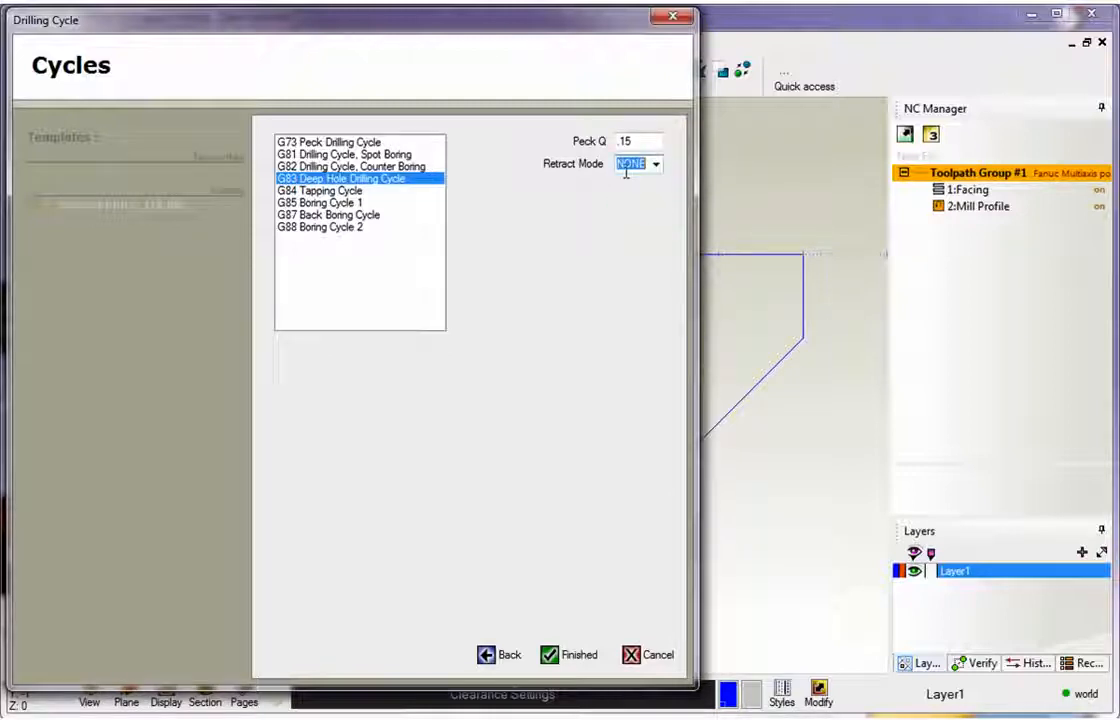
pyautogui.click(550, 658)
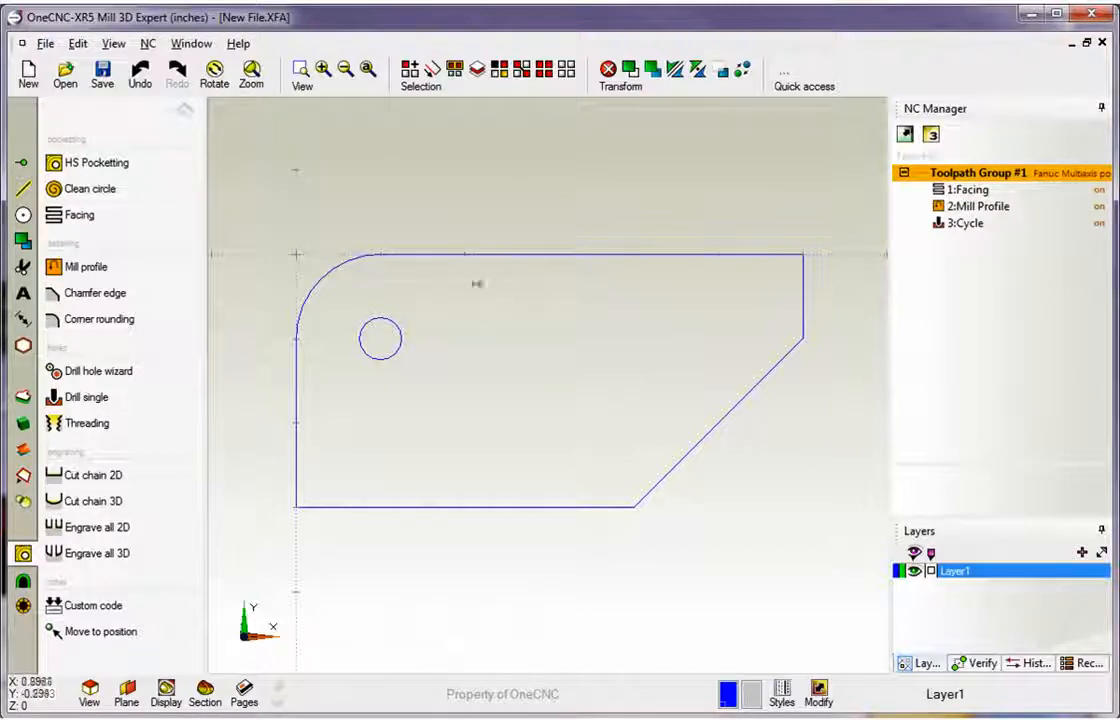
pyautogui.click(184, 108)
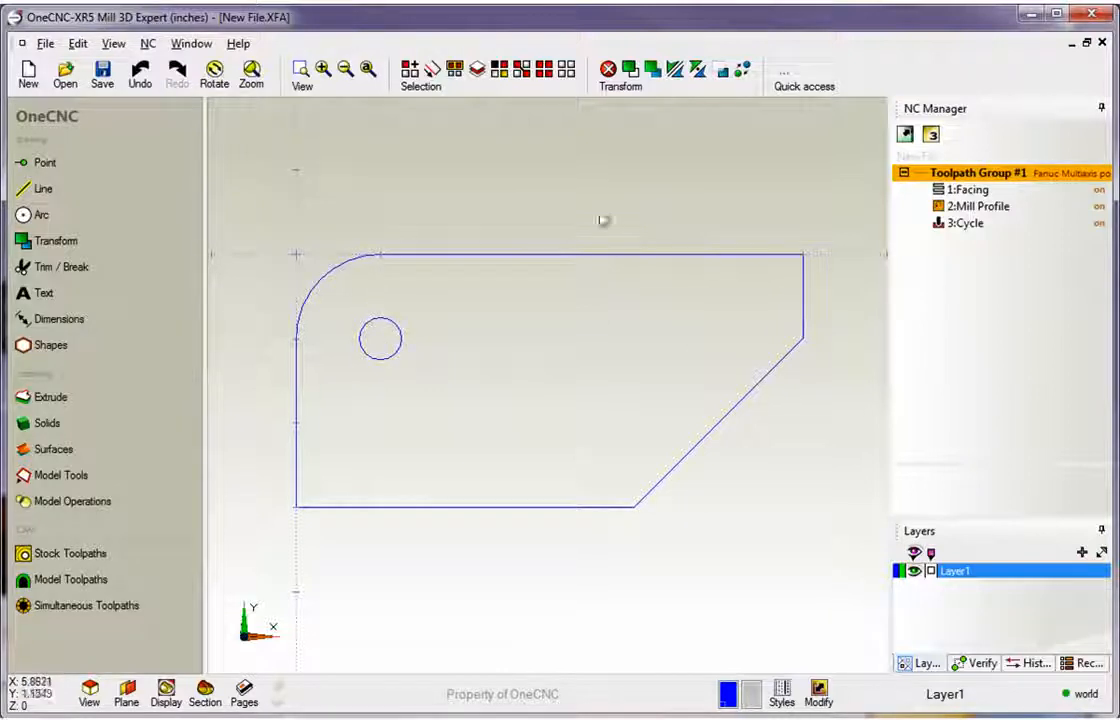
# Preview the Facing and Mill Profile toolpaths over the part in plan view.
pyautogui.click(968, 190)
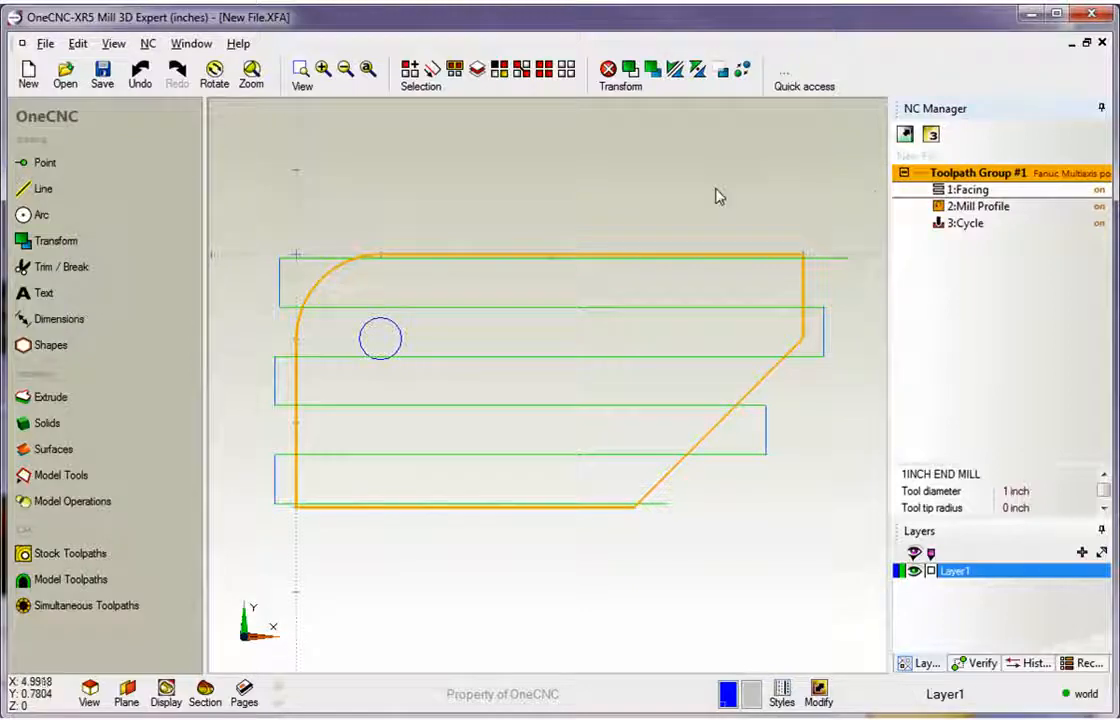
pyautogui.click(968, 207)
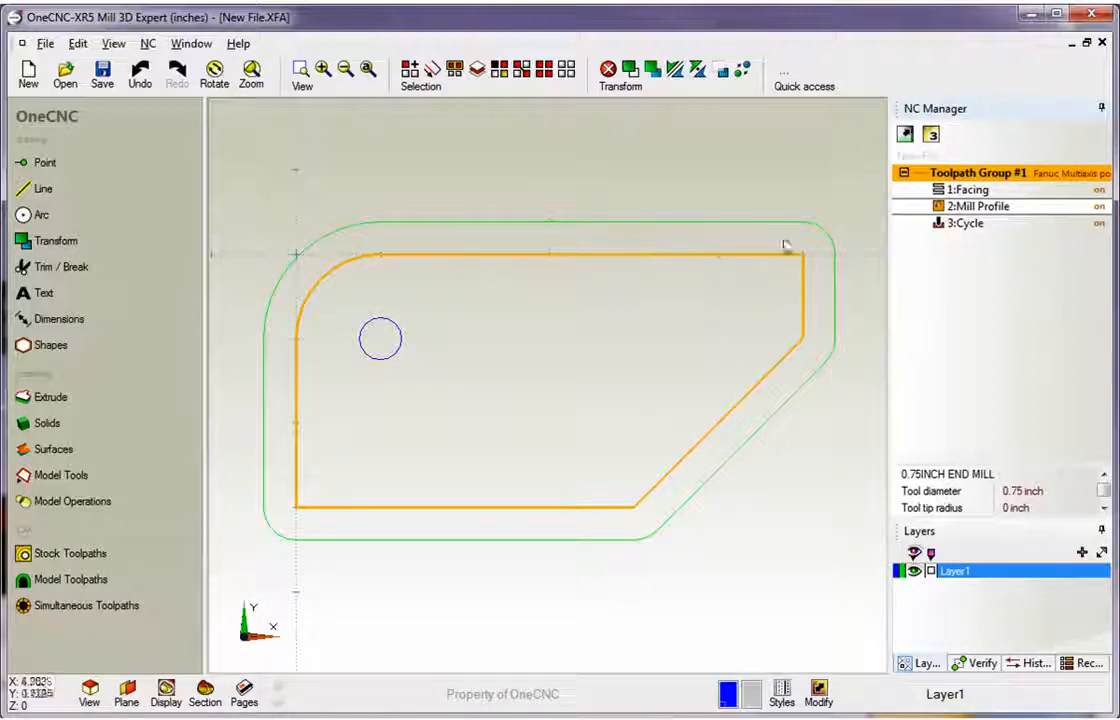
pyautogui.doubleClick(967, 191)
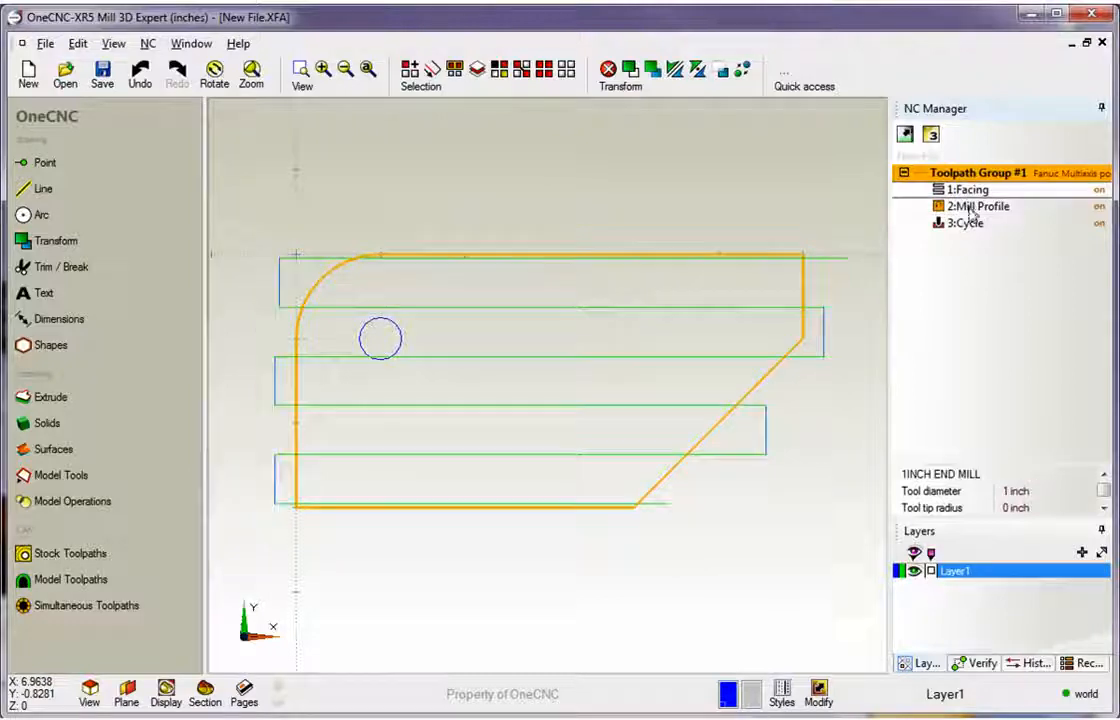
pyautogui.click(966, 190)
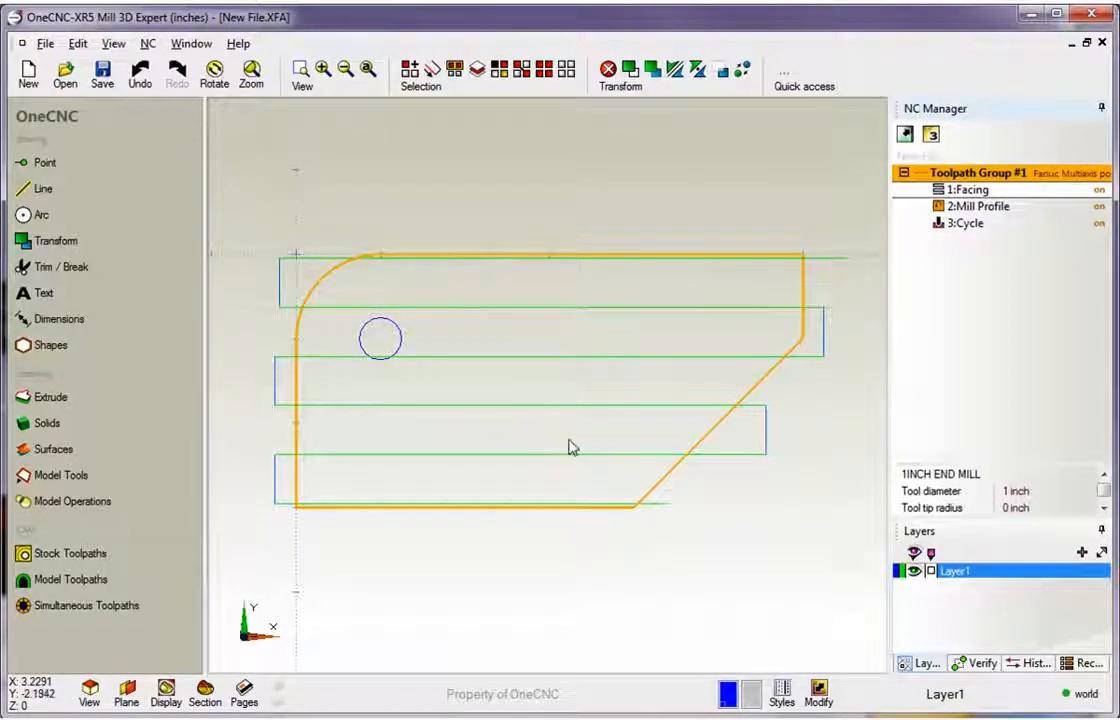
# Examine the Facing, Mill Profile and drilling Cycle toolpaths on the part in a tilted 3D view.
pyautogui.moveTo(569, 440); pyautogui.dragTo(634, 405, button='middle')
pyautogui.scroll(-3, 634, 405)
pyautogui.scroll(2, 632, 405)
pyautogui.scroll(-2, 632, 405)
pyautogui.scroll(3, 631, 404)
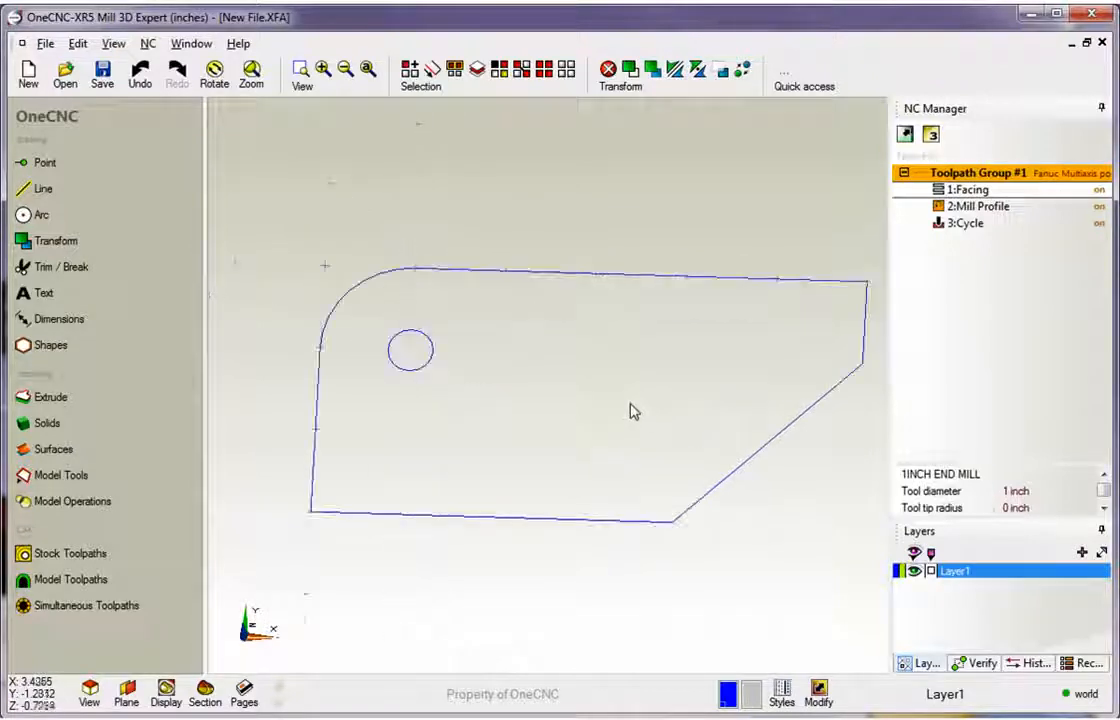
pyautogui.click(962, 190)
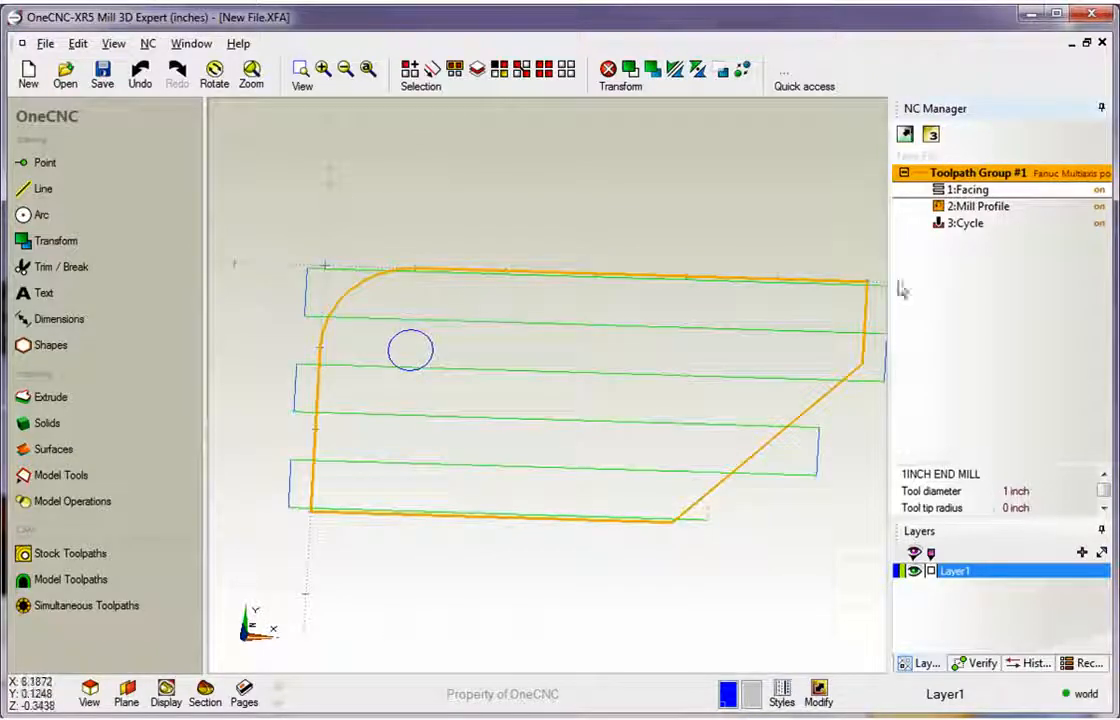
pyautogui.click(972, 206)
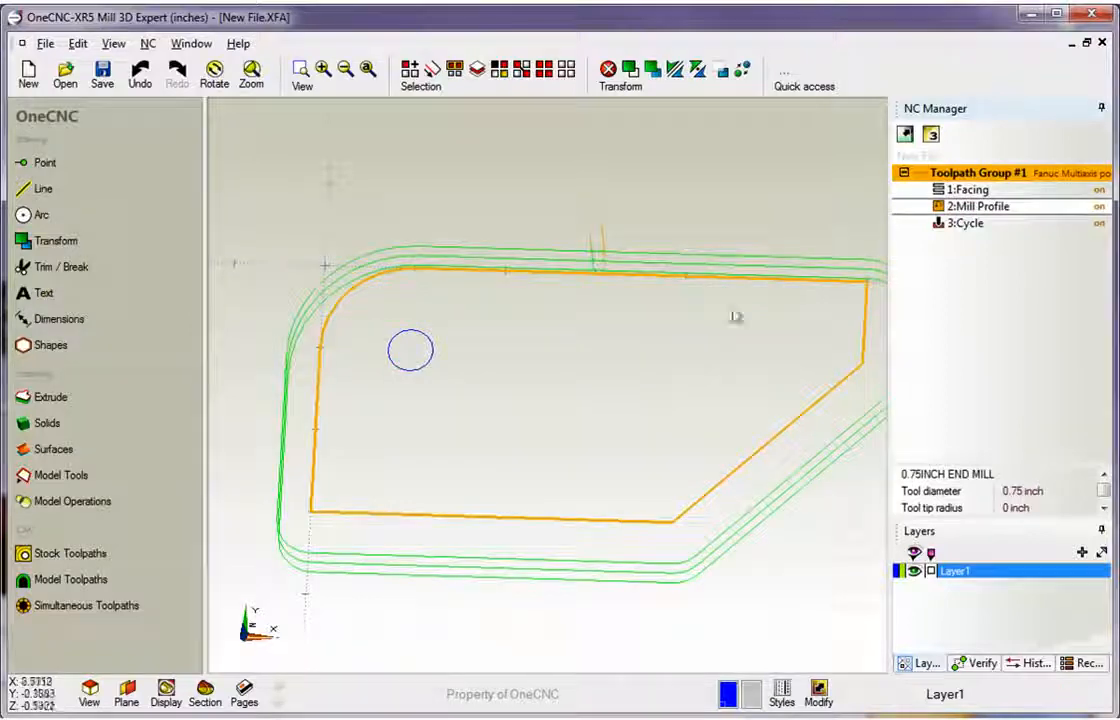
pyautogui.click(972, 223)
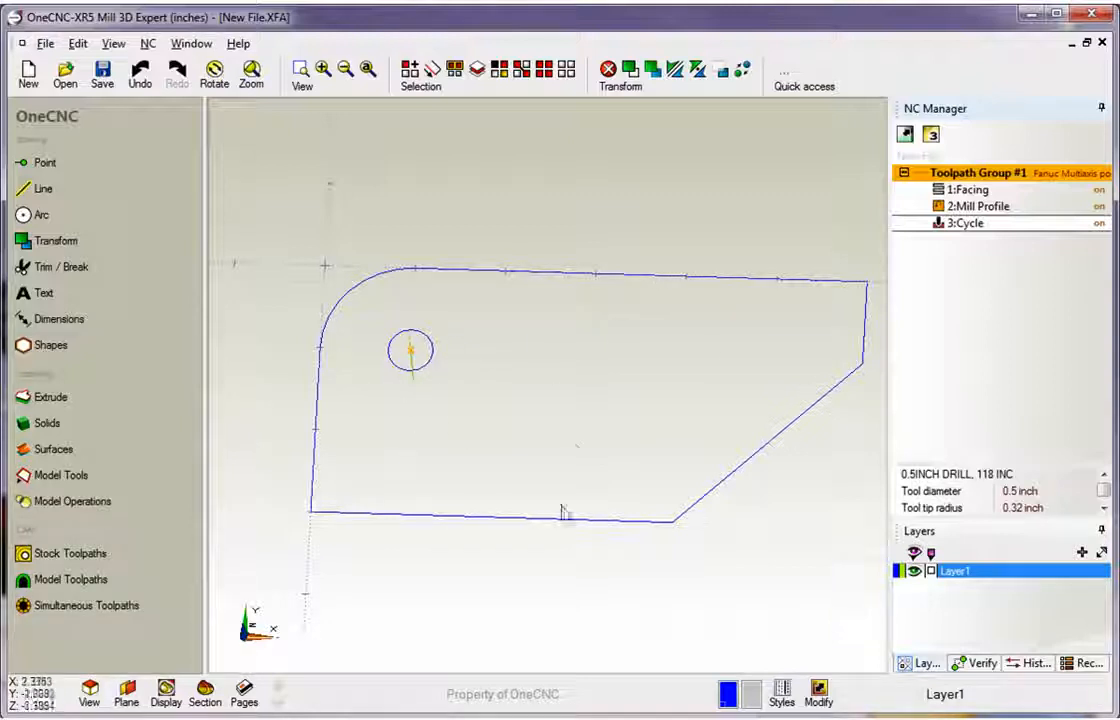
pyautogui.click(976, 201)
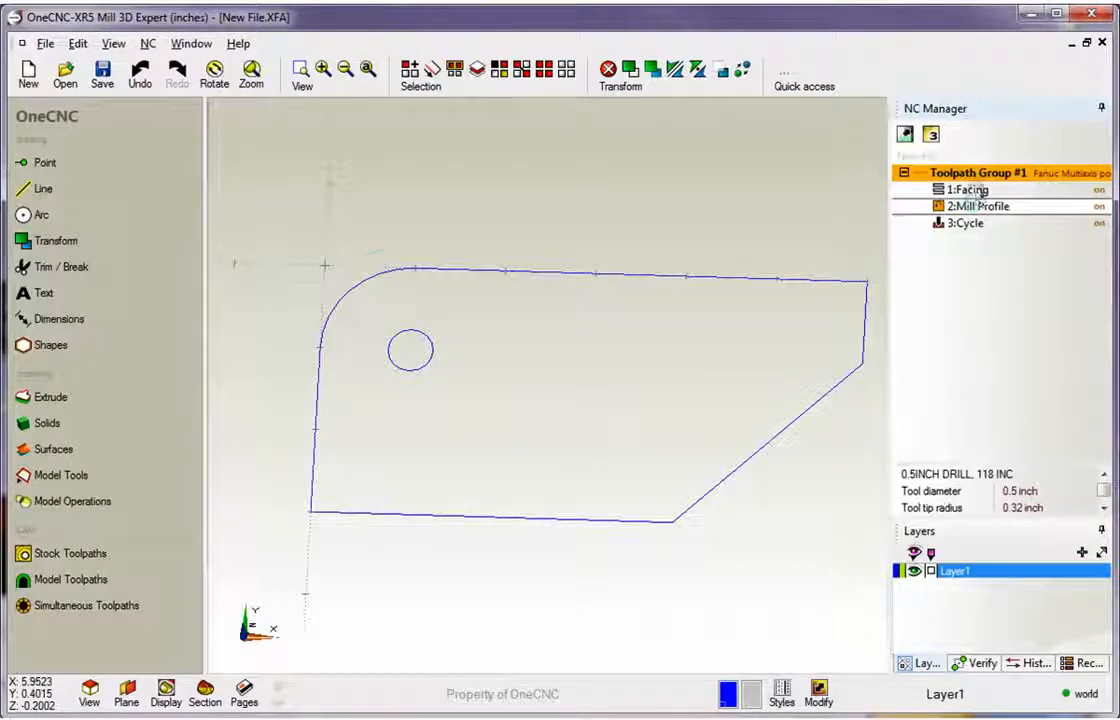
pyautogui.click(972, 190)
pyautogui.moveTo(711, 252); pyautogui.dragTo(696, 276, button='middle')
pyautogui.scroll(1, 670, 301)
pyautogui.scroll(-1, 668, 301)
pyautogui.scroll(-1, 670, 308)
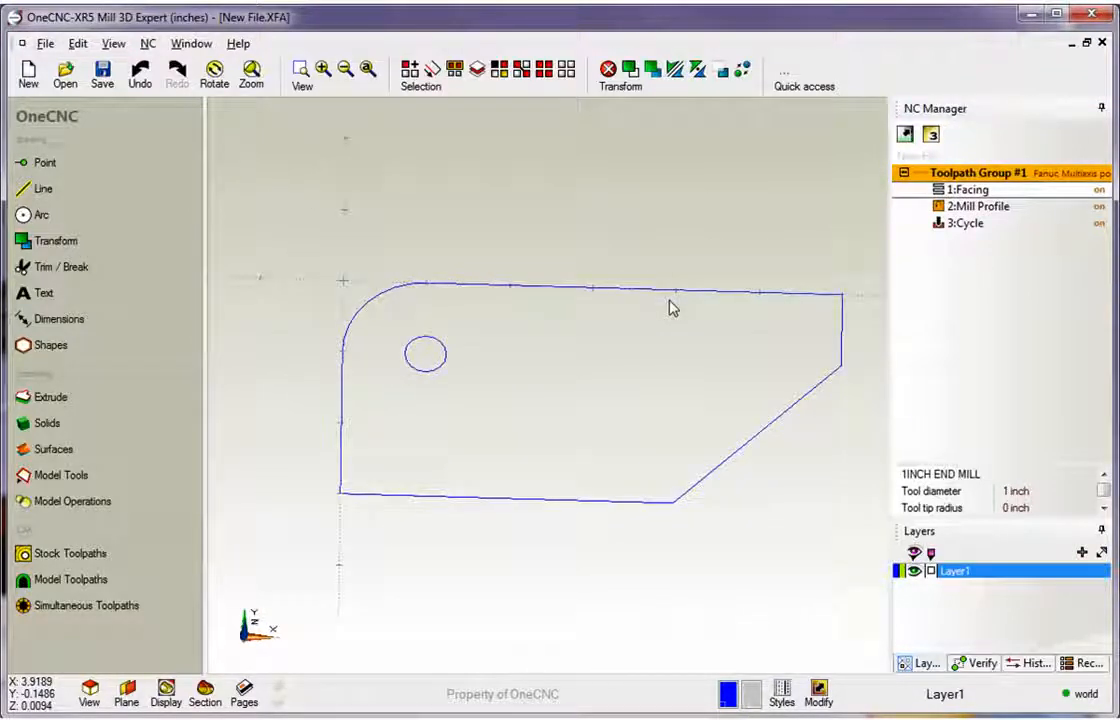